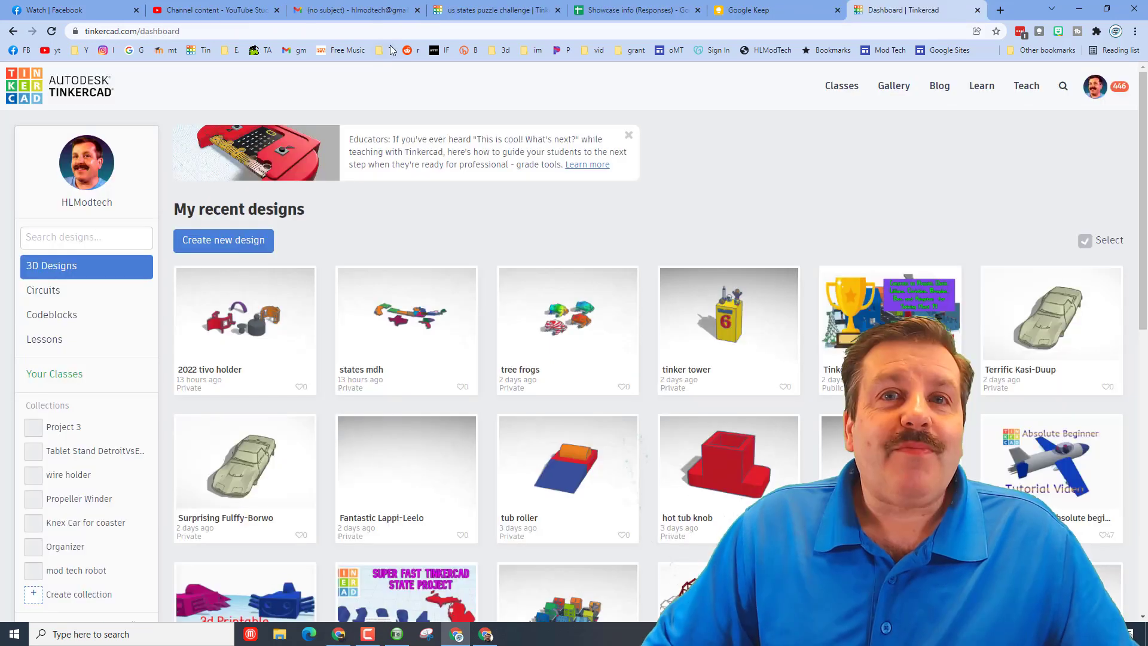
Paste the copied share link into the address bar to open the Dazzling Waasa states map design
{"action": "right_click", "coordinate": [347, 35]}
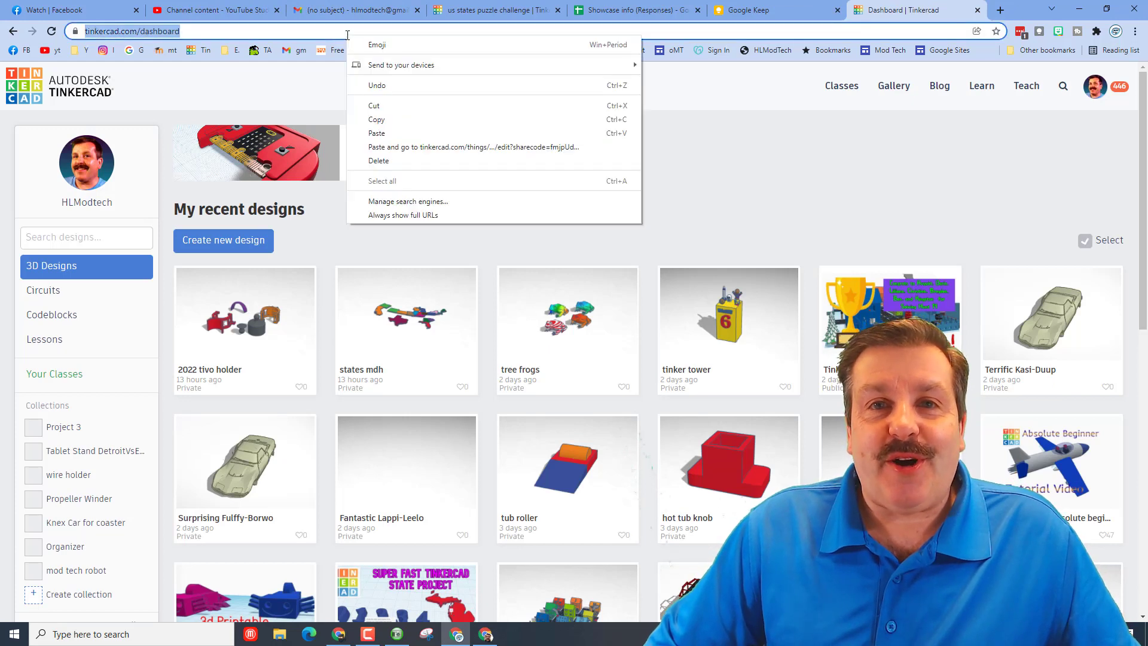
{"action": "left_click", "coordinate": [421, 148]}
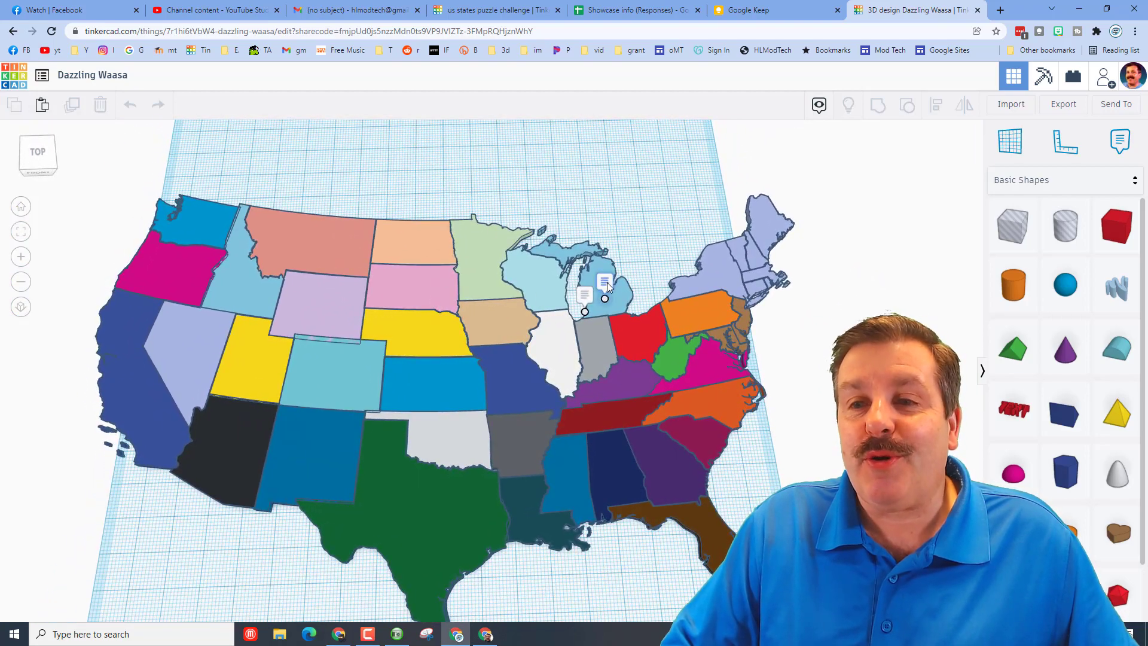
Pin a new note on Minnesota in the states map and orbit the view slightly
{"action": "mouse_move", "coordinate": [605, 302]}
{"action": "mouse_move", "coordinate": [570, 313]}
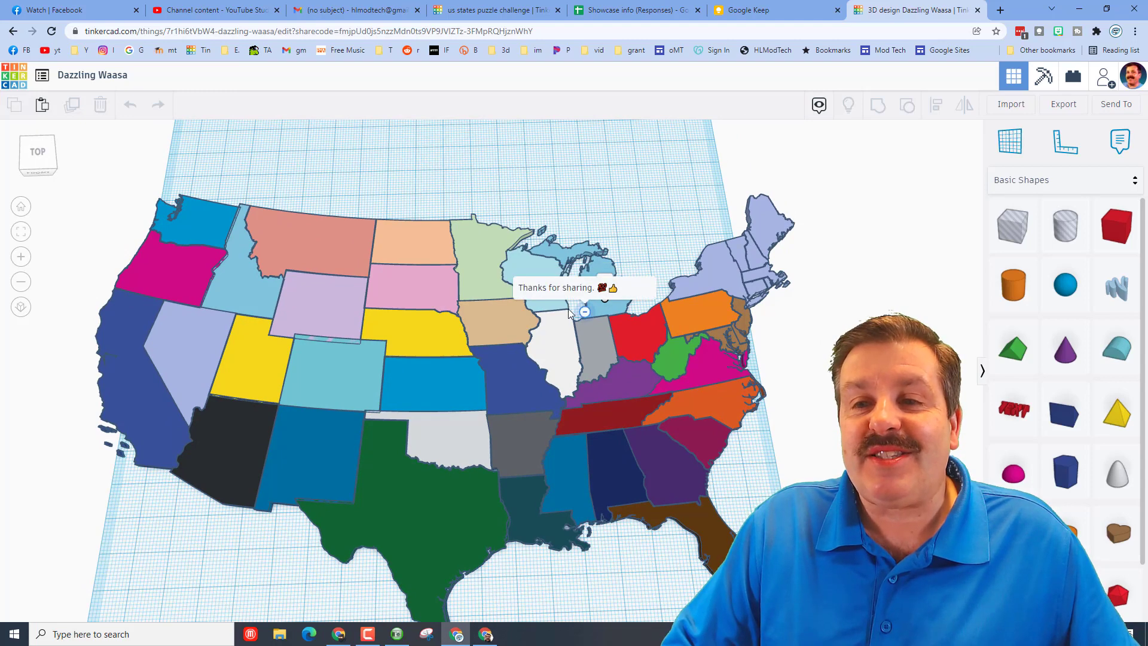
{"action": "left_click", "coordinate": [1119, 142]}
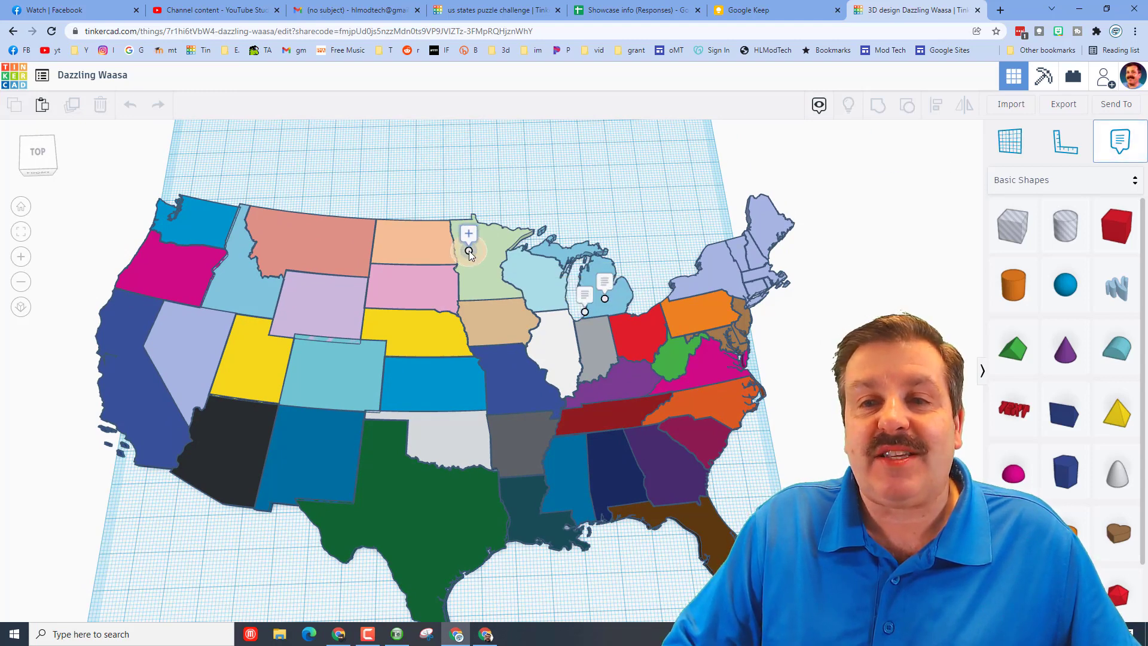
{"action": "left_click", "coordinate": [469, 251]}
{"action": "right_click_drag", "start_coordinate": [470, 254], "coordinate": [617, 180]}
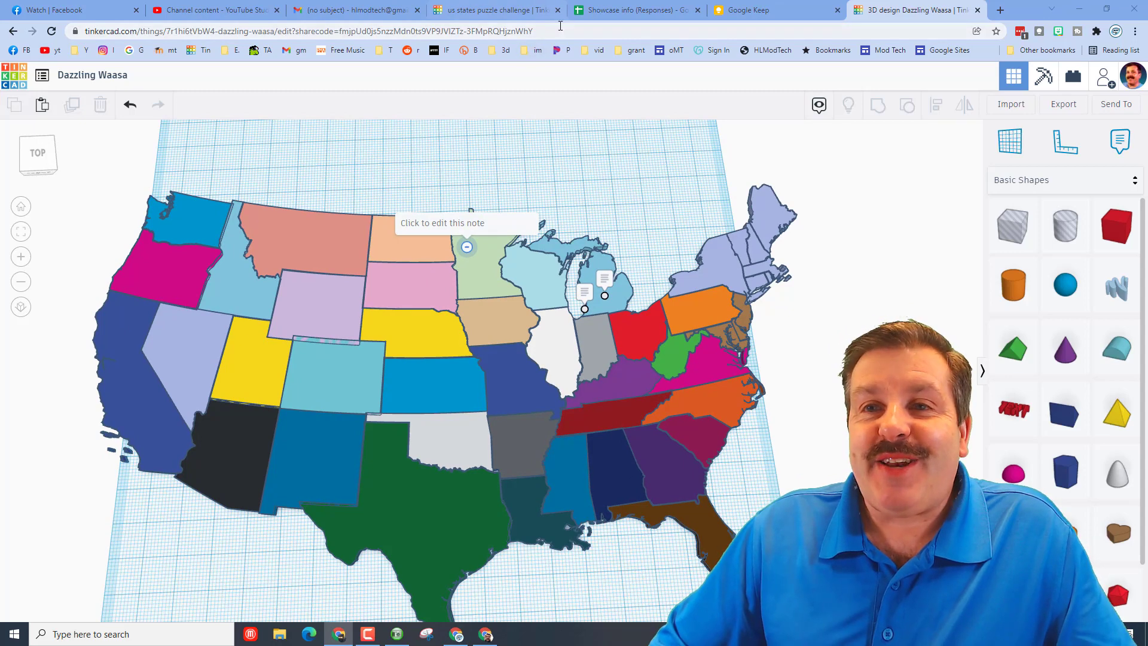
Paste the Map of Europe Picture Frame link into the address bar to open it
{"action": "left_click", "coordinate": [562, 31]}
{"action": "right_click", "coordinate": [562, 31]}
{"action": "left_click", "coordinate": [608, 136]}
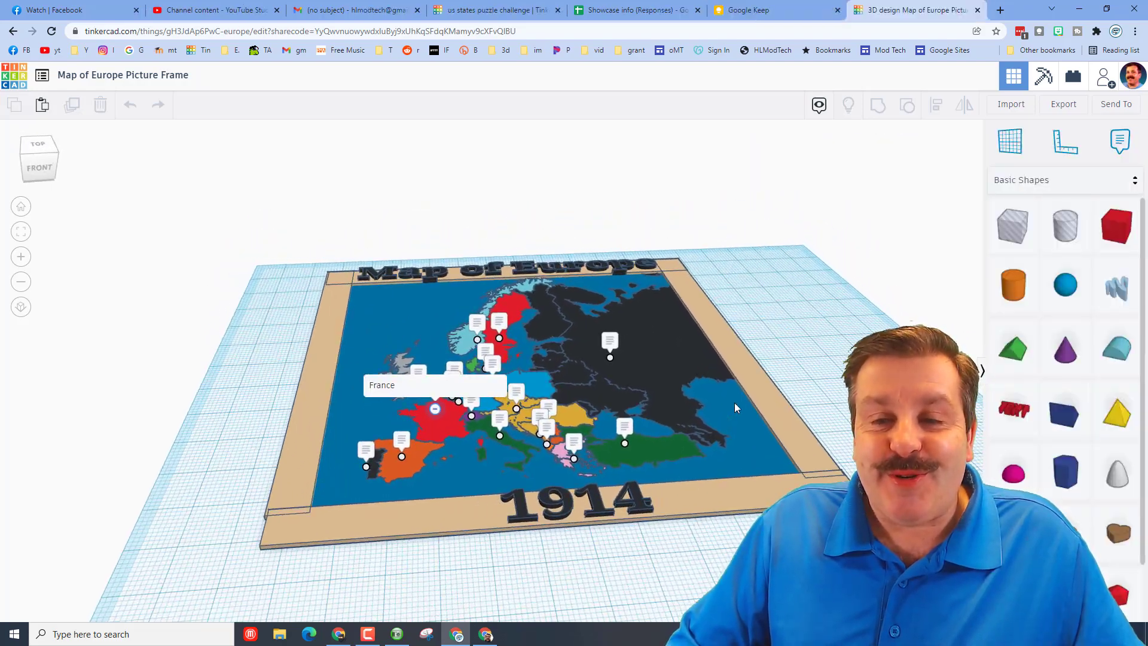
Orbit the Europe map and view the Ottoman Empire, Albania and Spain country notes
{"action": "right_click_drag", "start_coordinate": [714, 393], "coordinate": [586, 419]}
{"action": "left_click", "coordinate": [584, 421]}
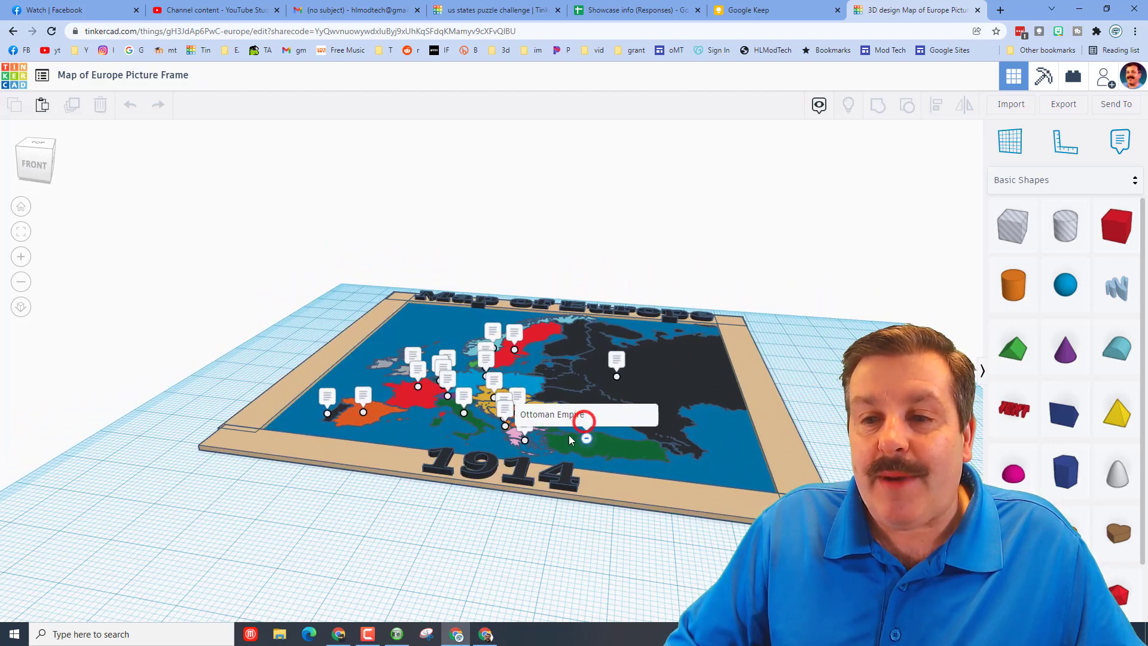
{"action": "left_click", "coordinate": [505, 426]}
{"action": "right_click_drag", "start_coordinate": [476, 427], "coordinate": [532, 441]}
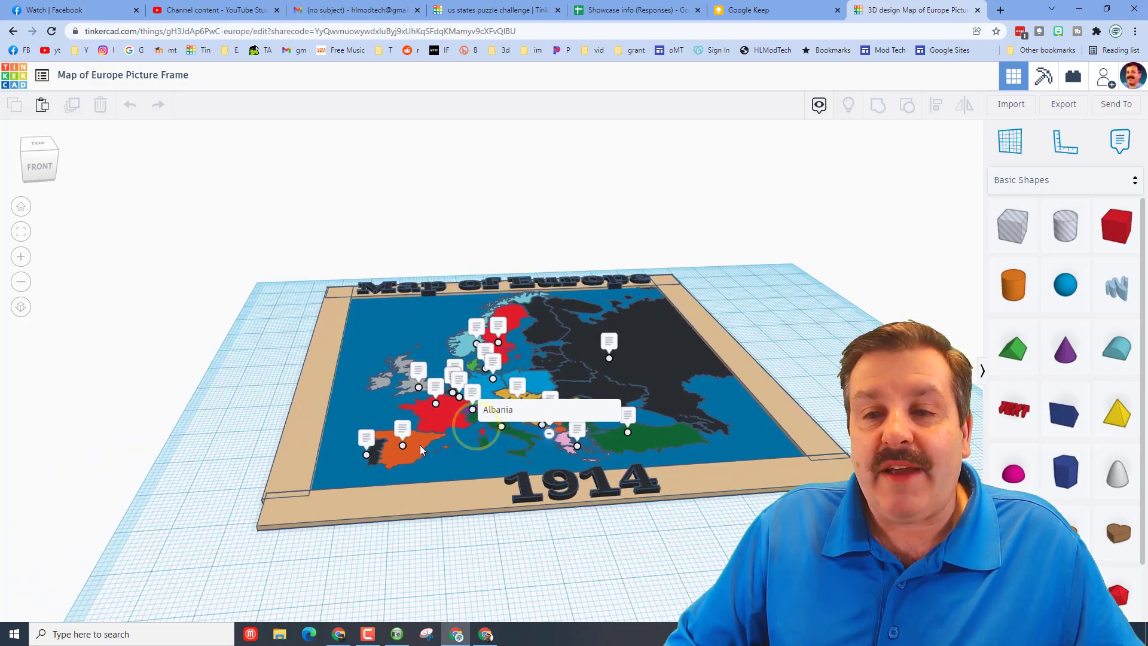
{"action": "left_click", "coordinate": [400, 431]}
{"action": "mouse_move", "coordinate": [617, 416]}
{"action": "right_mouse_down"}
{"action": "mouse_move", "coordinate": [618, 430]}
{"action": "mouse_move", "coordinate": [616, 411]}
{"action": "mouse_move", "coordinate": [633, 413]}
{"action": "right_mouse_up"}
{"action": "mouse_move", "coordinate": [744, 406]}
{"action": "right_mouse_down"}
{"action": "mouse_move", "coordinate": [776, 409]}
{"action": "mouse_move", "coordinate": [737, 422]}
{"action": "right_mouse_up"}
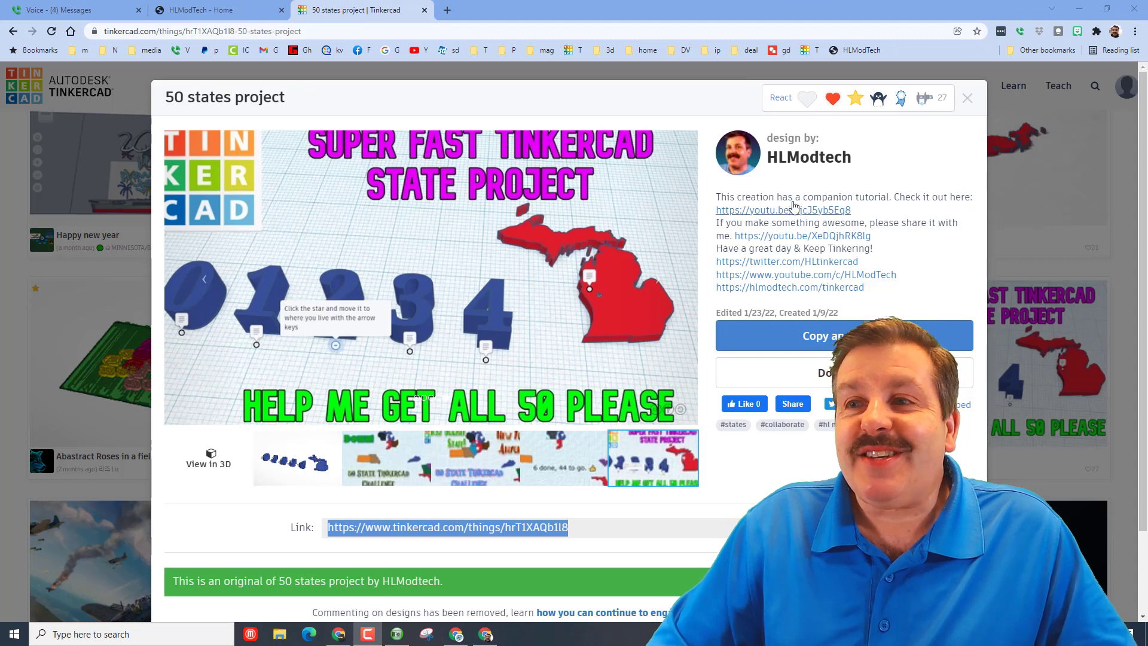
Glance at the reactions list, then start an editable copy of the 50 states project
{"action": "left_click", "coordinate": [854, 98]}
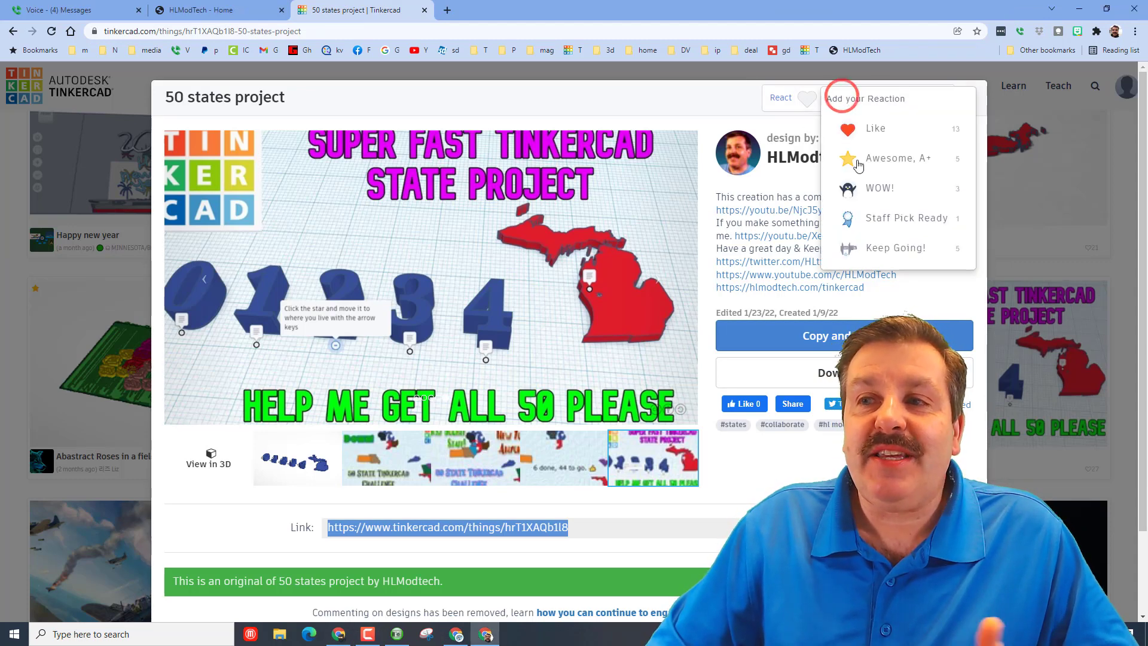
{"action": "left_click", "coordinate": [651, 108]}
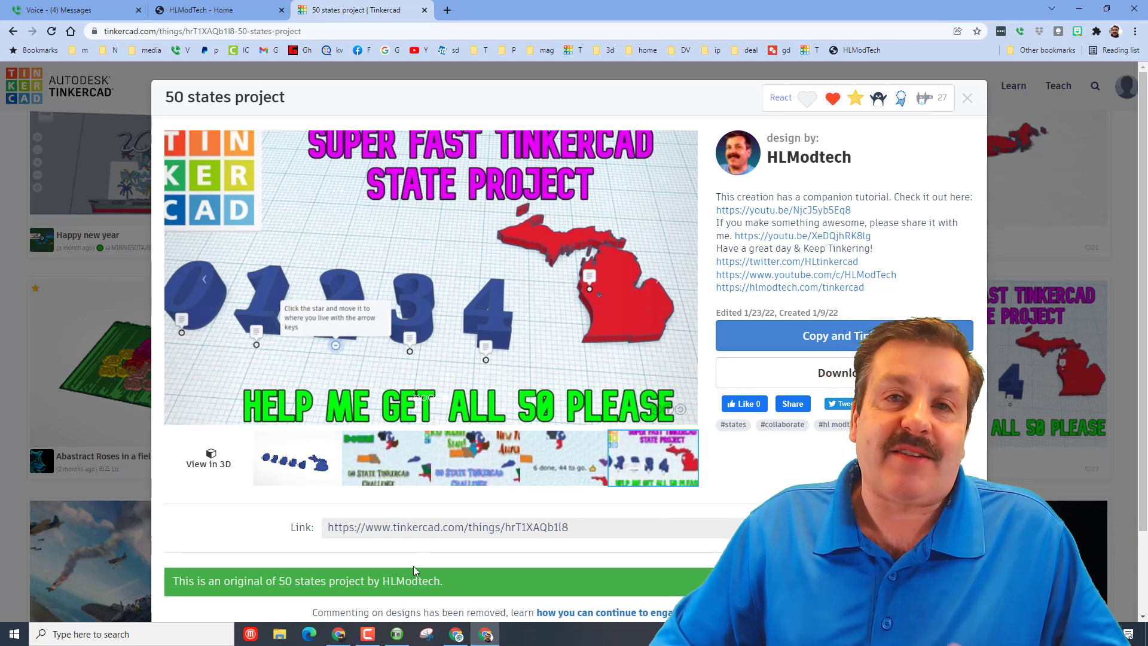
{"action": "left_click", "coordinate": [811, 344]}
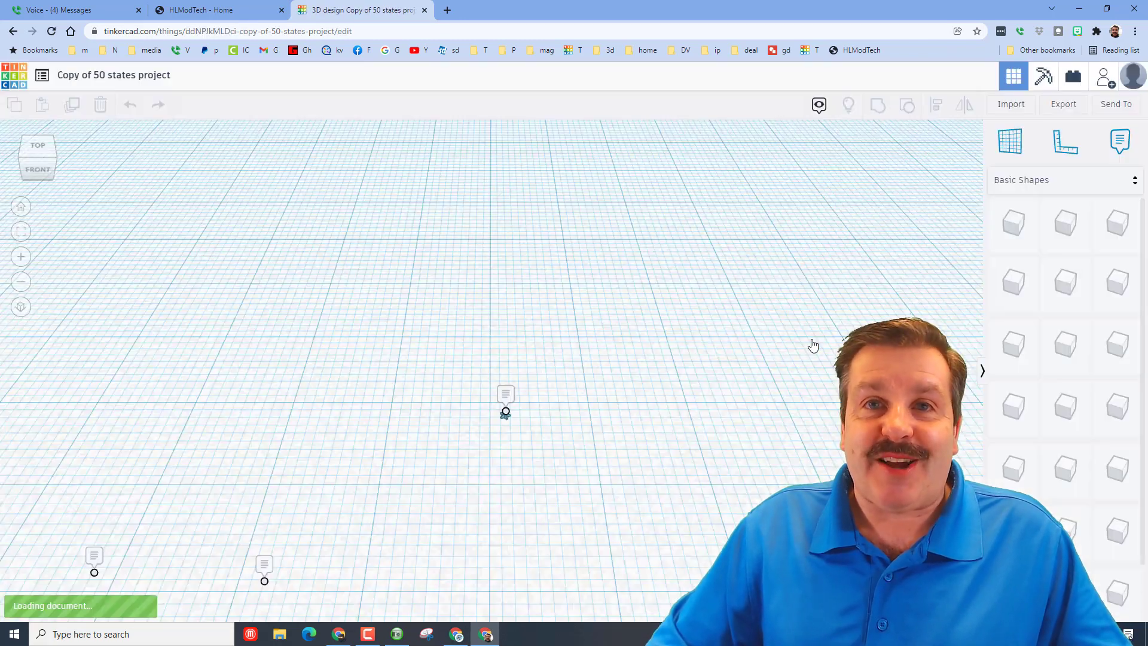
Change the Michigan shape's symbol to Arizona and colour it orange
{"action": "left_click", "coordinate": [569, 374]}
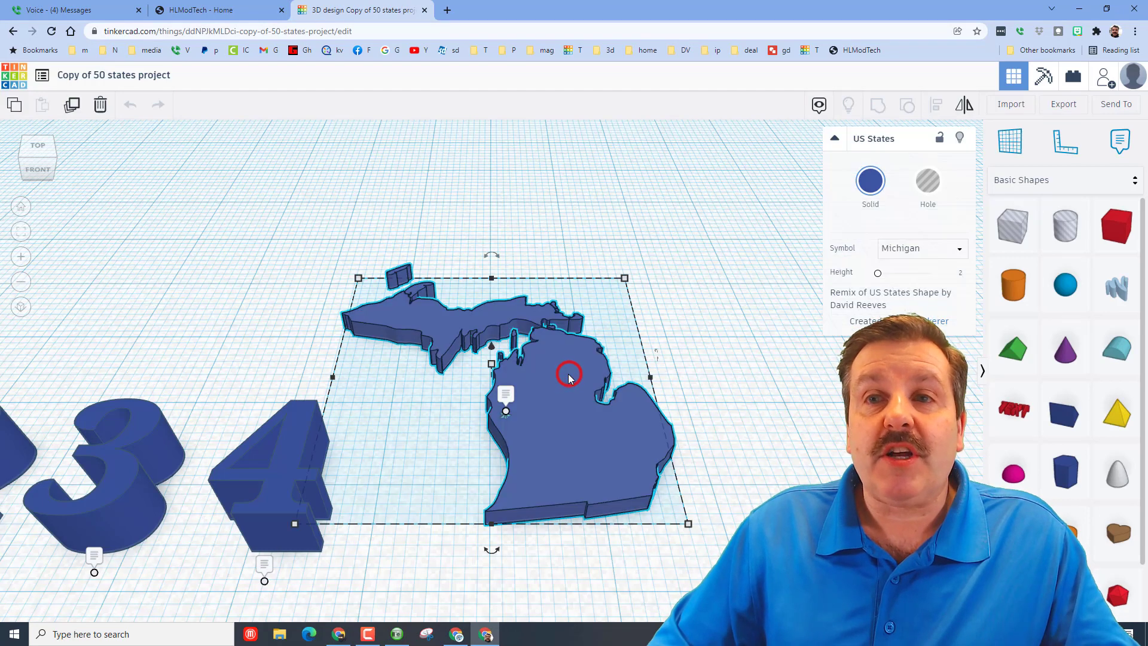
{"action": "left_click", "coordinate": [917, 258]}
{"action": "left_click", "coordinate": [900, 307]}
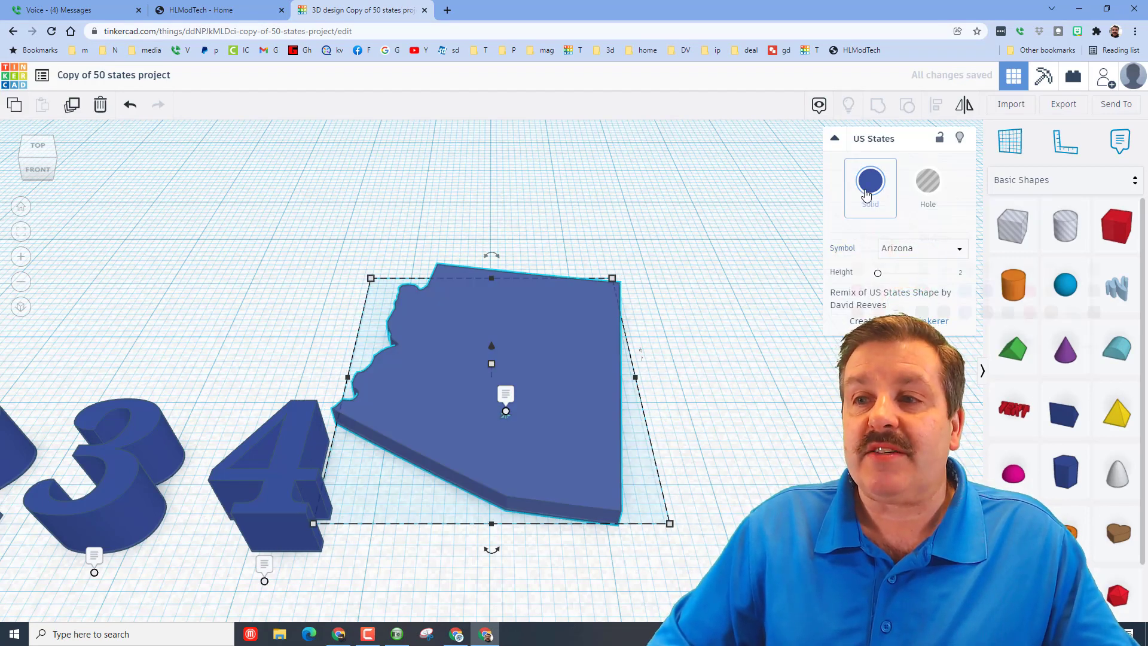
{"action": "left_click", "coordinate": [870, 181]}
{"action": "left_click", "coordinate": [876, 293]}
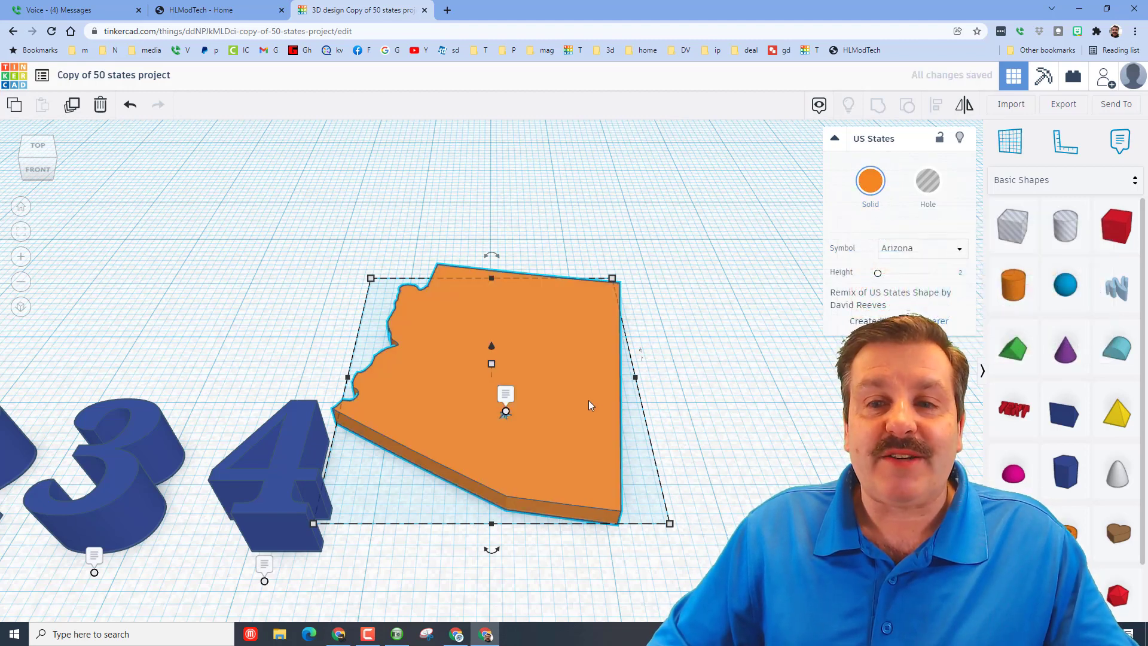
Place a star shape on Arizona and position it on the state
{"action": "left_click", "coordinate": [505, 404]}
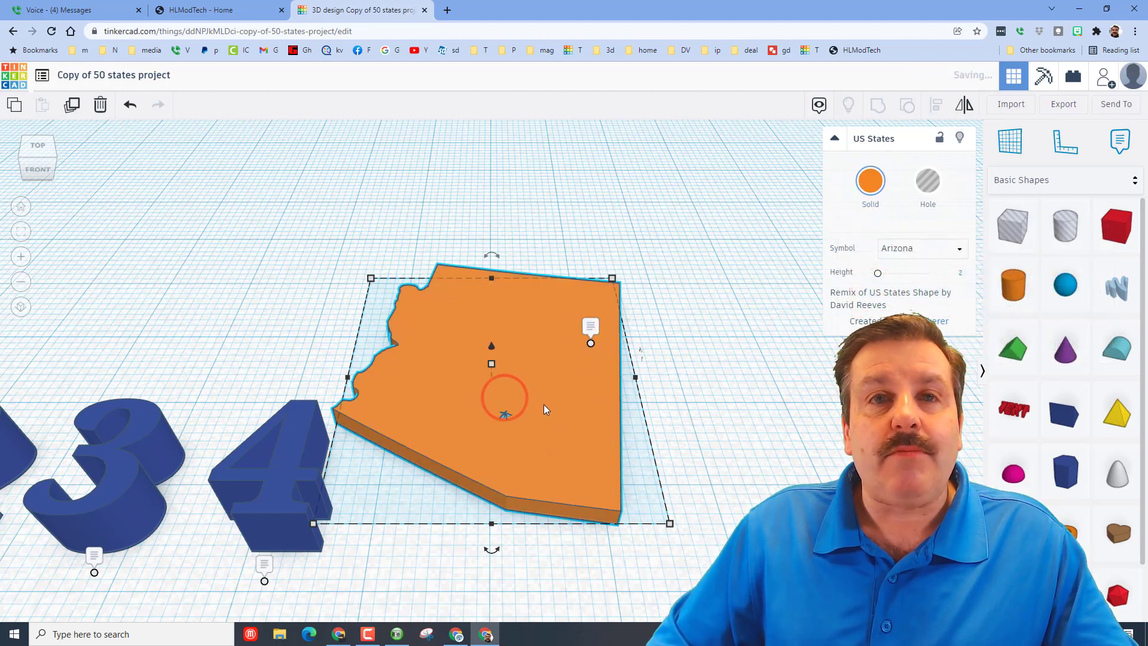
{"action": "left_click", "coordinate": [505, 417]}
{"action": "left_click_drag", "start_coordinate": [505, 417], "coordinate": [455, 372]}
{"action": "left_click_drag", "start_coordinate": [591, 342], "coordinate": [466, 371]}
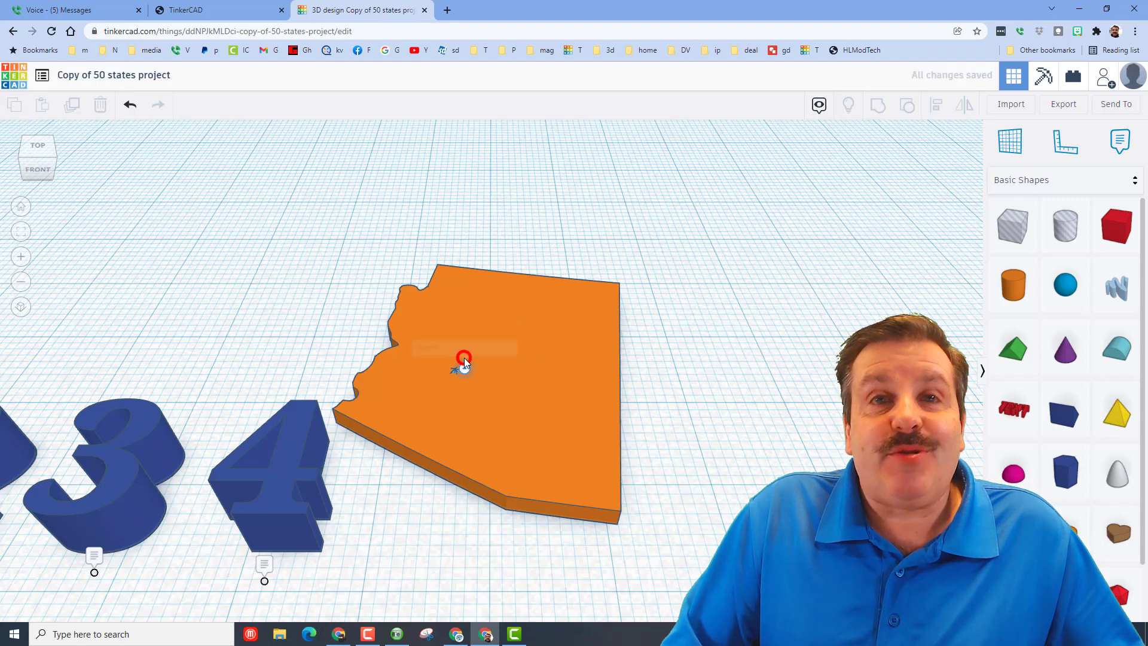
{"action": "left_click", "coordinate": [465, 361]}
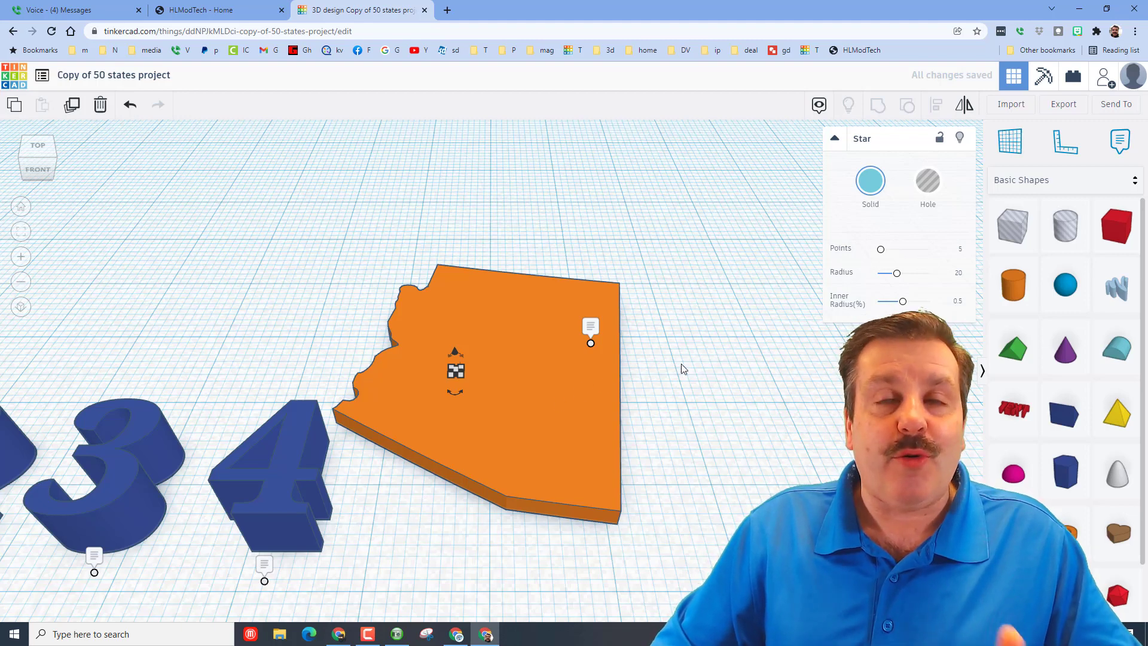
Generate a new collaboration link for the copied Arizona design and copy it
{"action": "left_click", "coordinate": [1103, 79]}
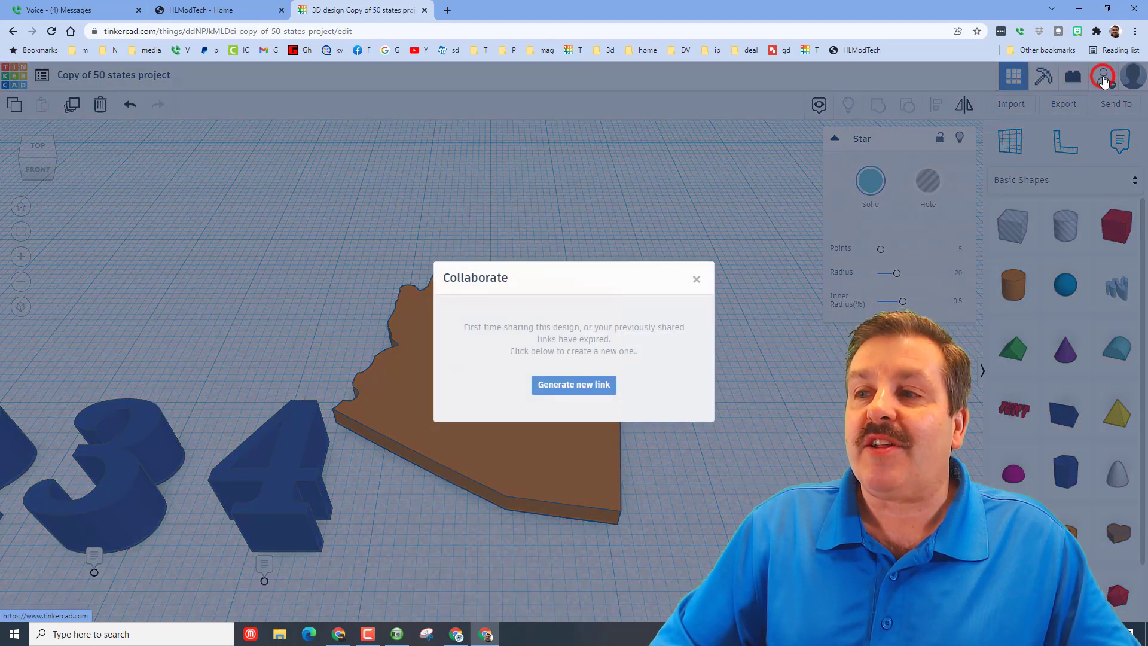
{"action": "left_click", "coordinate": [602, 383]}
{"action": "left_click", "coordinate": [602, 349]}
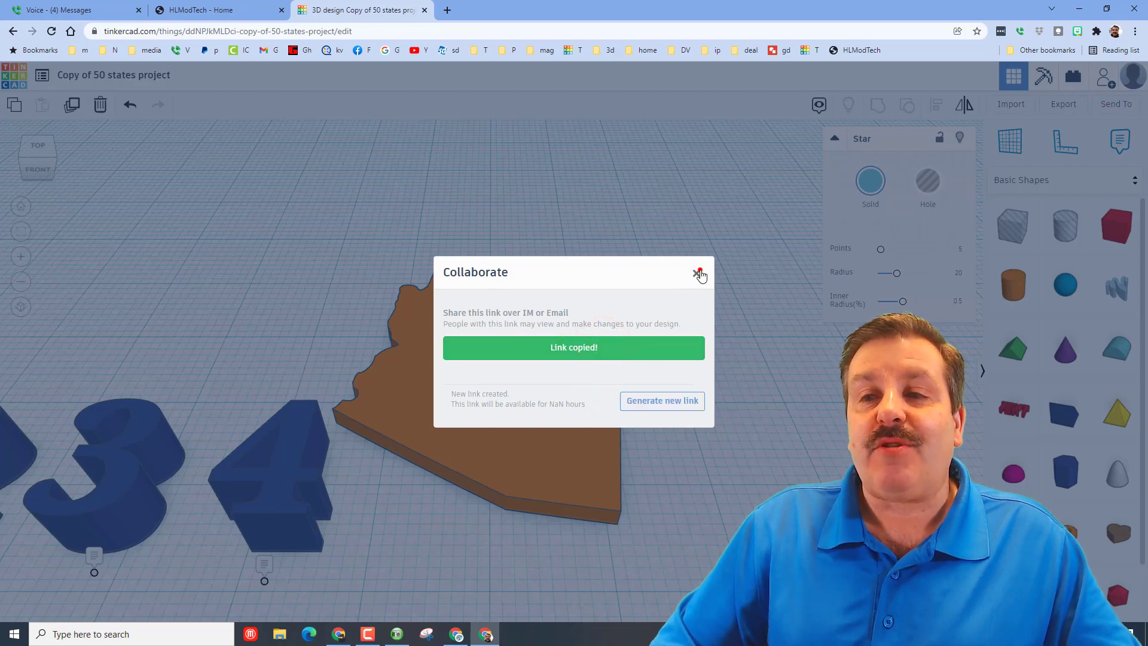
{"action": "left_click", "coordinate": [699, 273]}
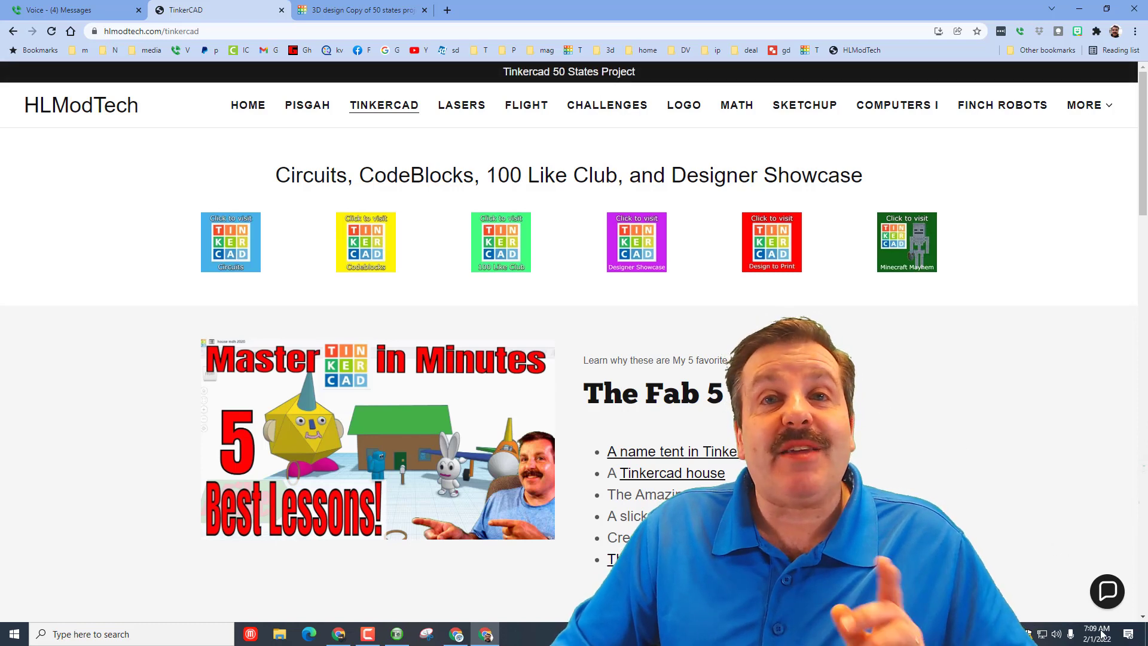
Paste the collaboration link into a new HLModTech Contact Us chat message
{"action": "left_click", "coordinate": [1106, 591]}
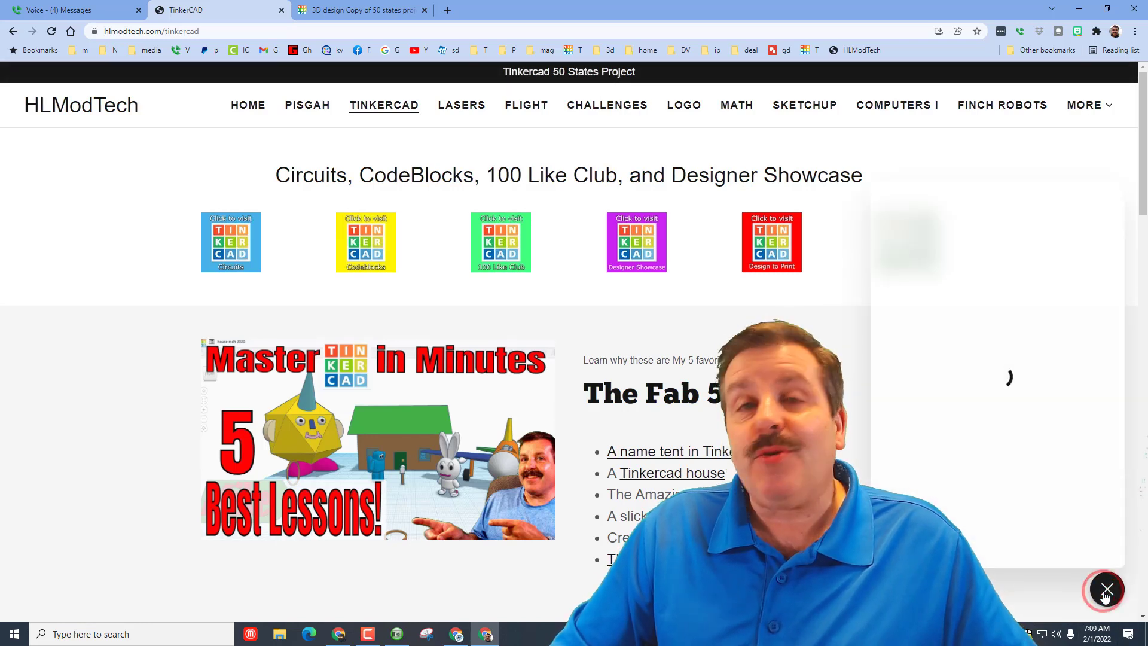
{"action": "left_click", "coordinate": [982, 549]}
{"action": "key", "text": "ctrl+v"}
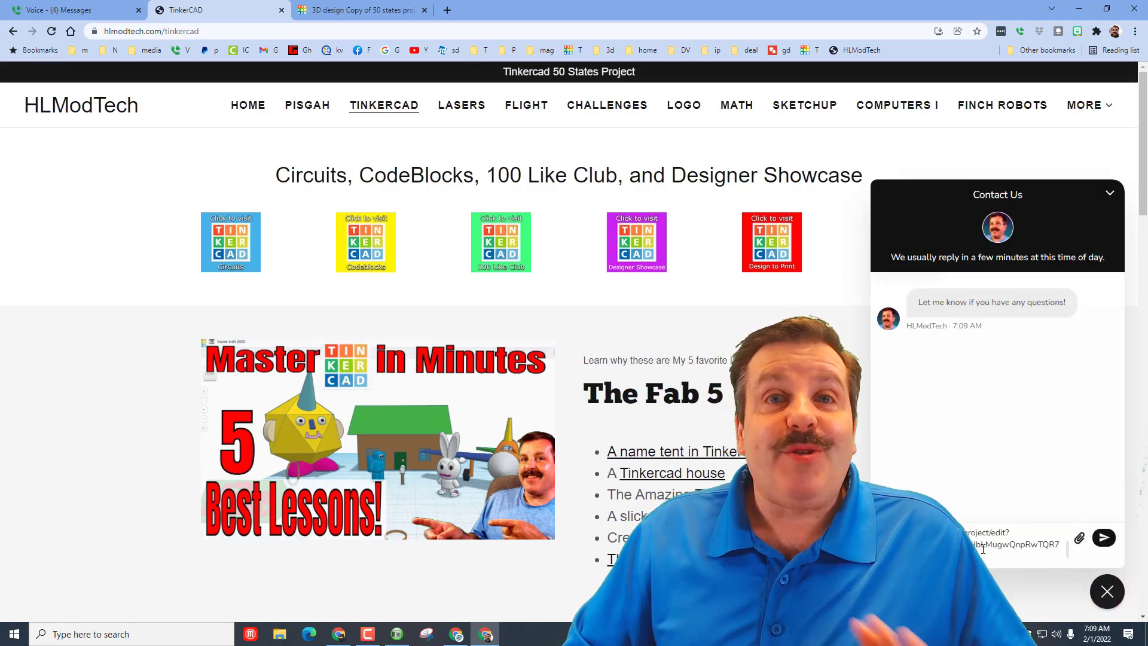